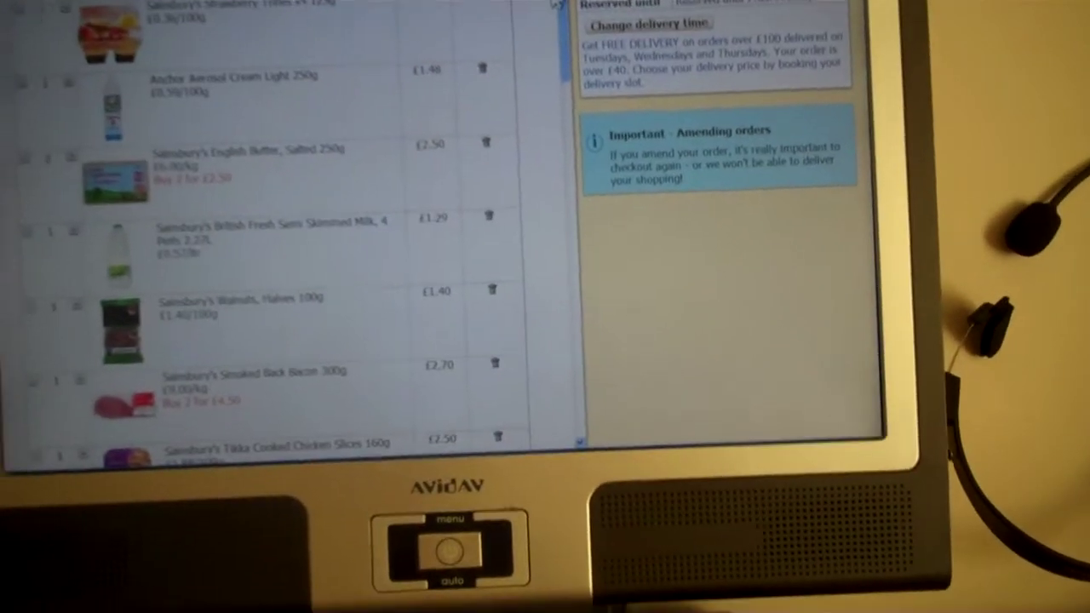
{"action": "scroll", "coordinate": [340, 256], "scroll_direction": "down", "scroll_amount": 5}
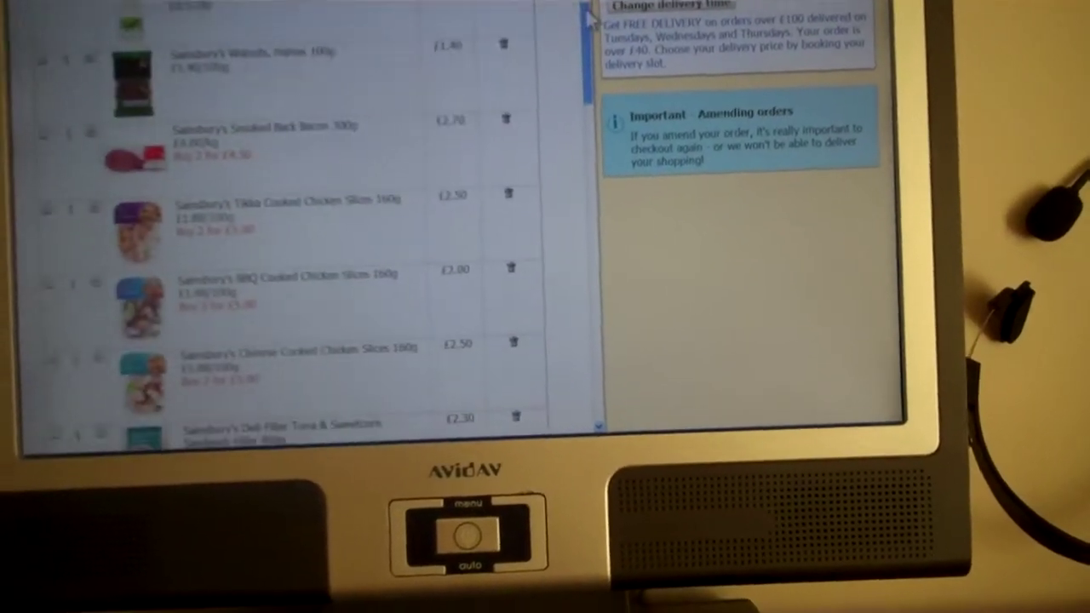
{"action": "left_click_drag", "start_coordinate": [569, 68], "coordinate": [523, 291]}
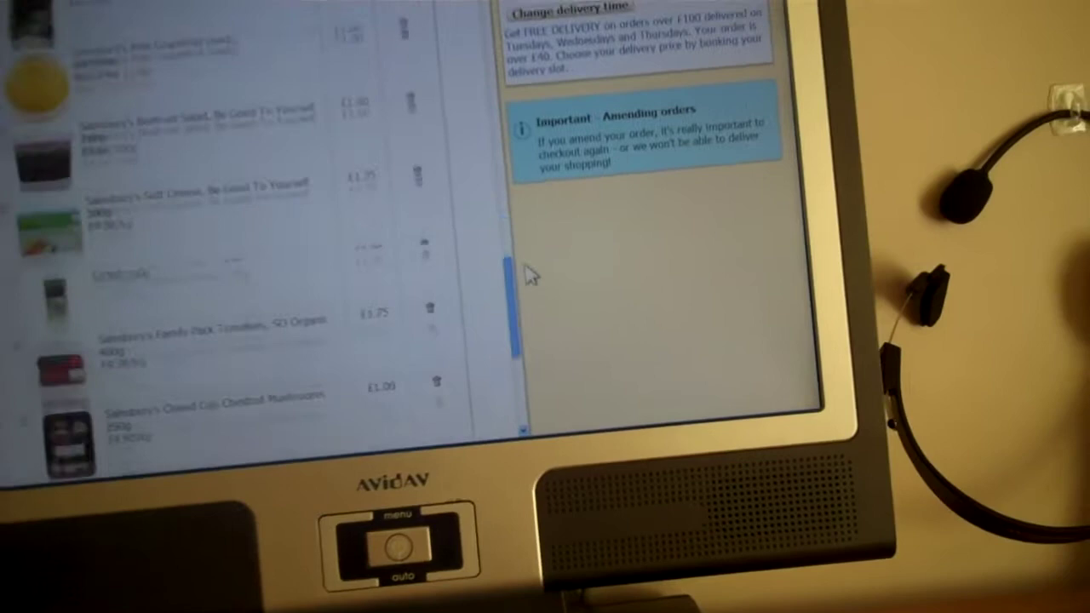
{"action": "left_click_drag", "start_coordinate": [502, 341], "coordinate": [511, 128]}
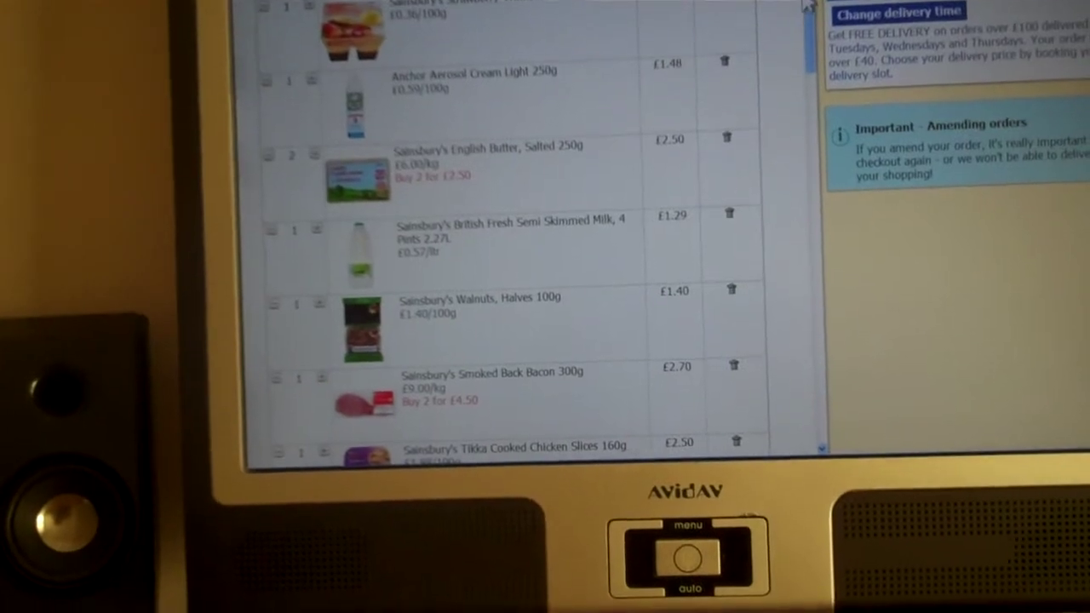
{"action": "scroll", "coordinate": [511, 255], "scroll_direction": "up", "scroll_amount": 5}
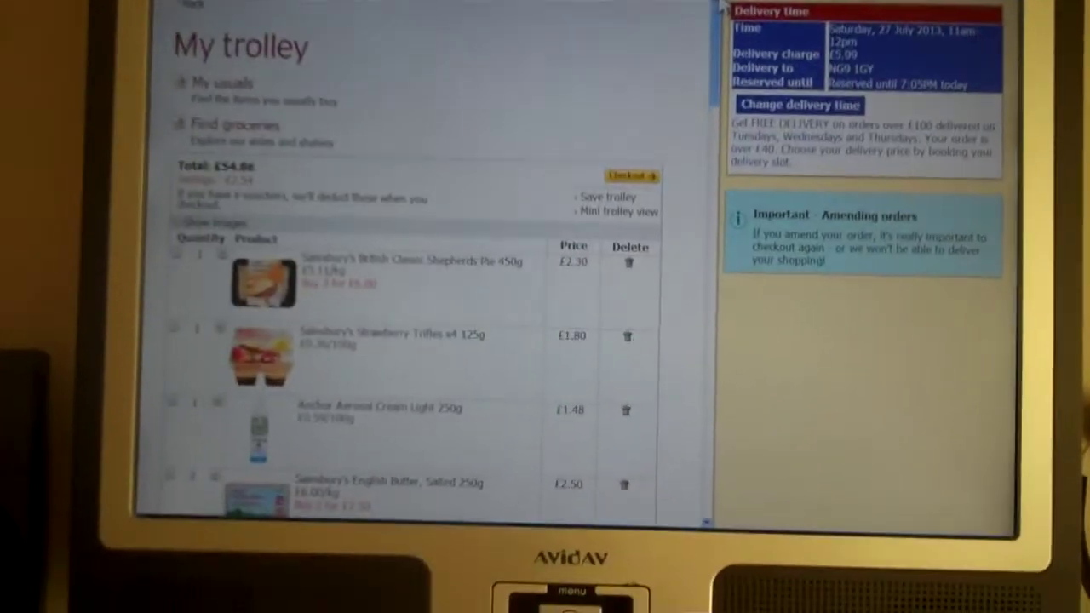
{"action": "scroll", "coordinate": [728, 98], "scroll_direction": "up", "scroll_amount": 5}
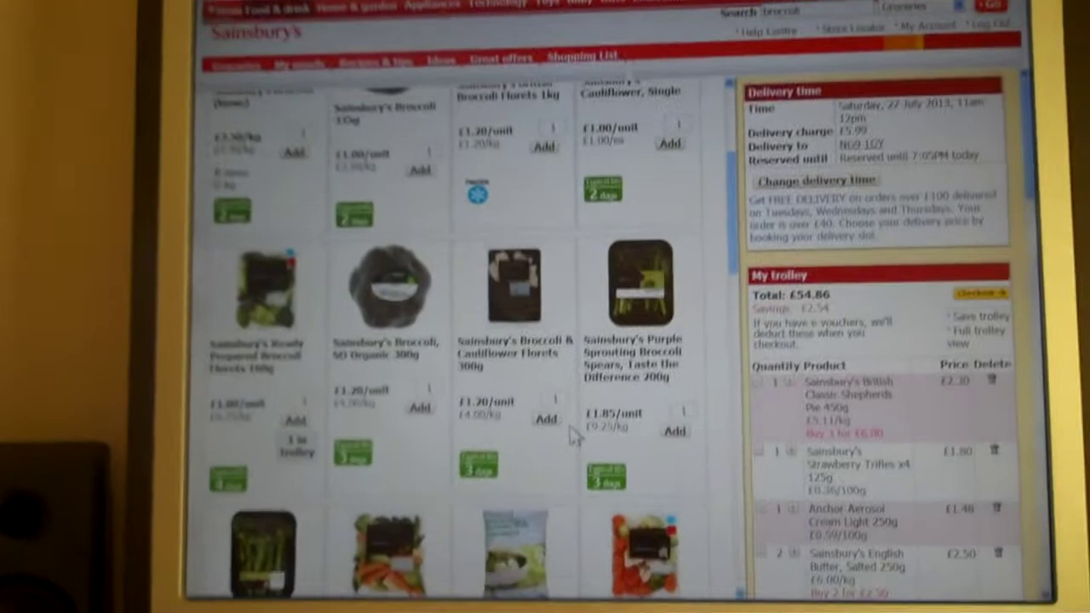
{"action": "scroll", "coordinate": [572, 435], "scroll_direction": "up", "scroll_amount": 3}
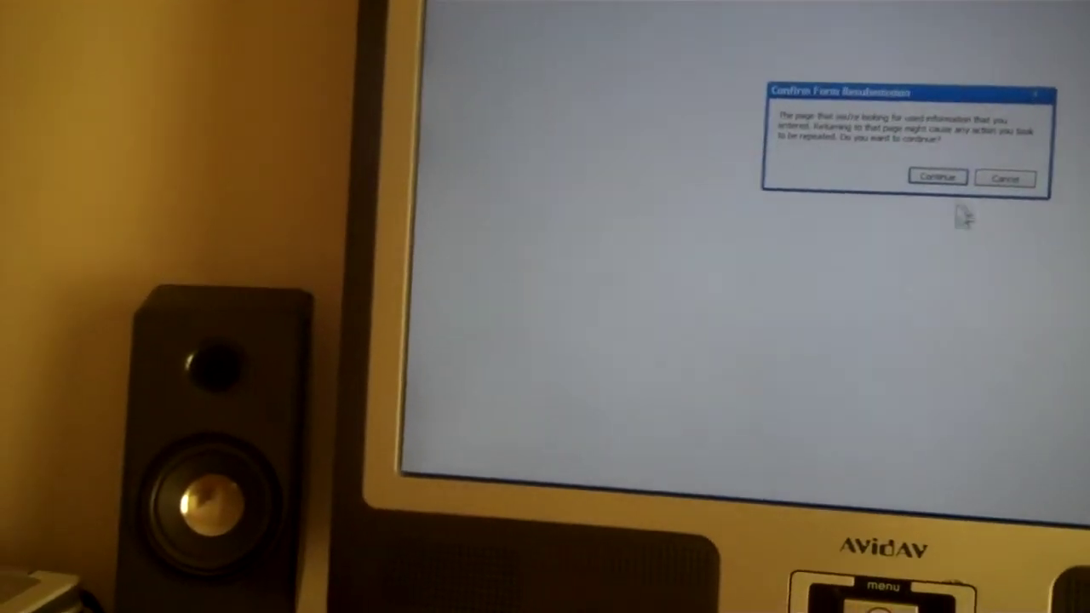
Step: Confirm the form resubmission so Chrome moves on to the Google UK home page
{"action": "left_click", "coordinate": [951, 197]}
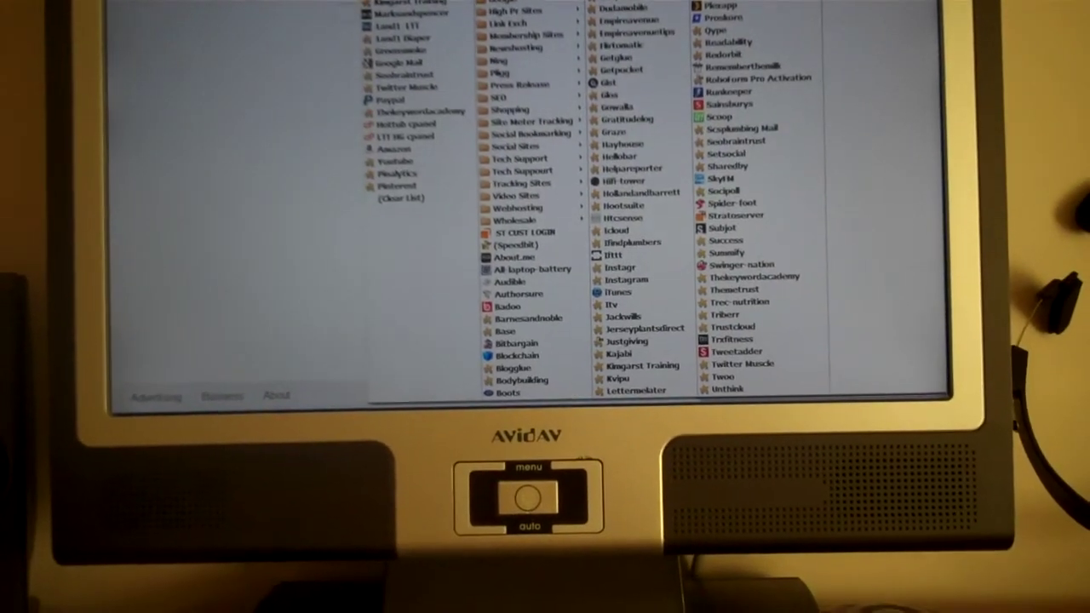
Step: Dismiss the bookmarks list, leaving the Google UK home page in view
{"action": "left_click", "coordinate": [613, 170]}
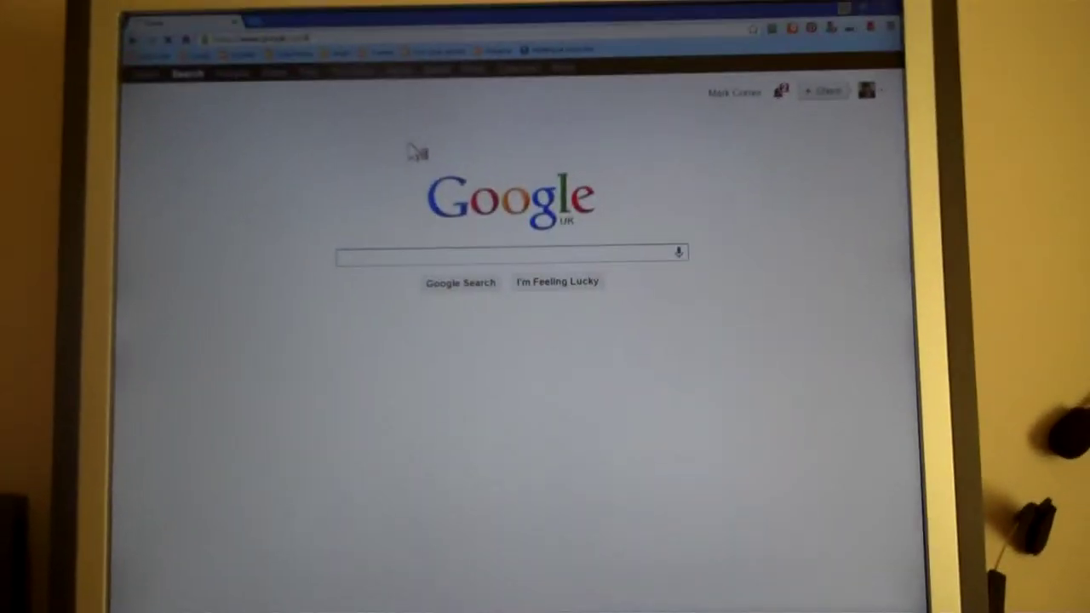